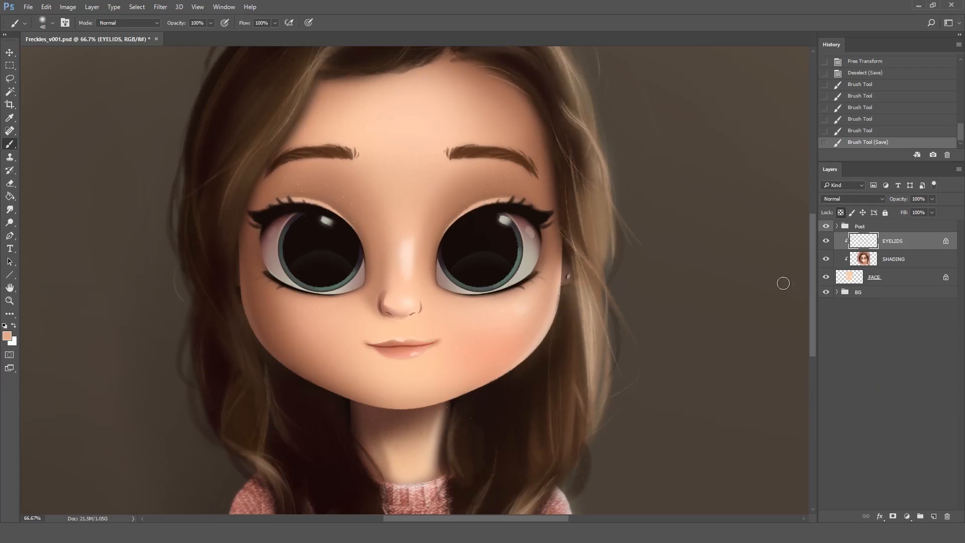
- Add a new layer directly above the SHADING layer and name it FRECKLES
{"action": "left_click", "coordinate": [894, 261]}
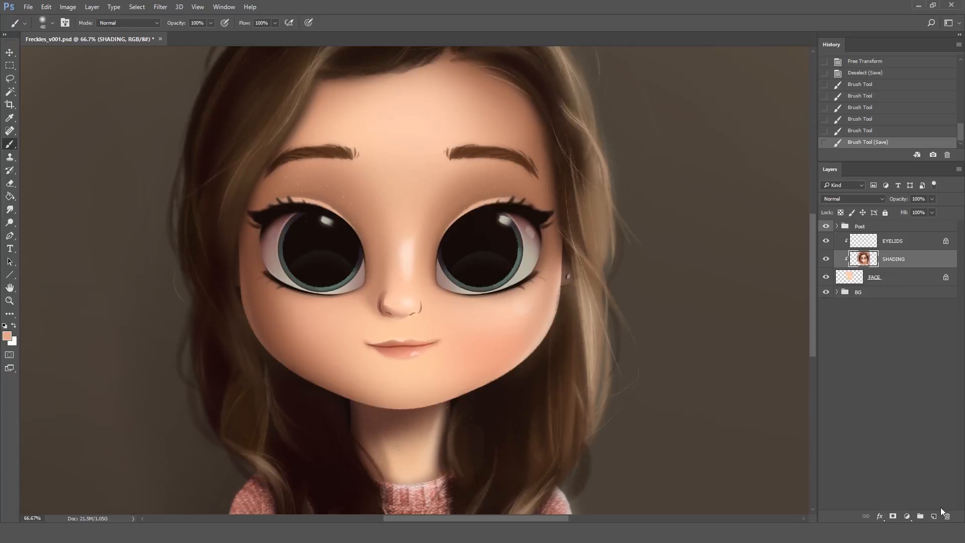
{"action": "left_click", "coordinate": [933, 516]}
{"action": "double_click", "coordinate": [892, 260]}
{"action": "type", "text": "FRECKLES"}
{"action": "key", "text": "Return"}
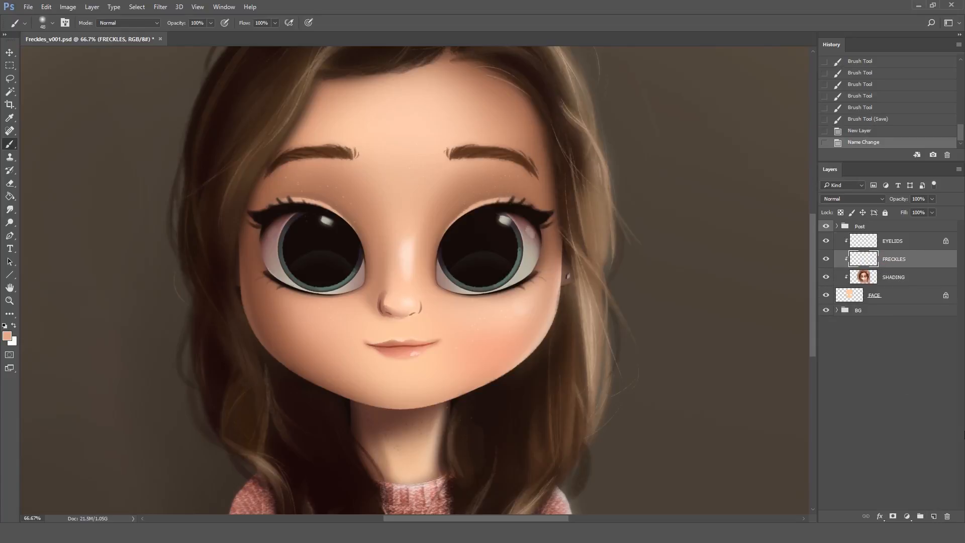
- Choose the 64 px speckle brush preset for painting the freckles
{"action": "left_click", "coordinate": [53, 23]}
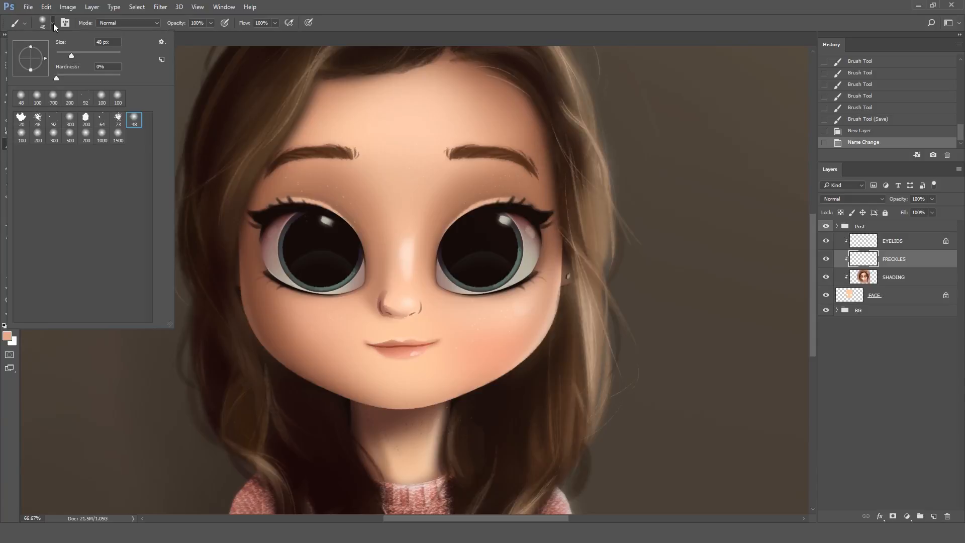
{"action": "left_click", "coordinate": [102, 121]}
{"action": "left_click", "coordinate": [431, 20]}
- Sample the dark pupil colour, try freckle strokes on the face with it, and undo them
{"action": "left_click", "coordinate": [481, 237], "text": "alt"}
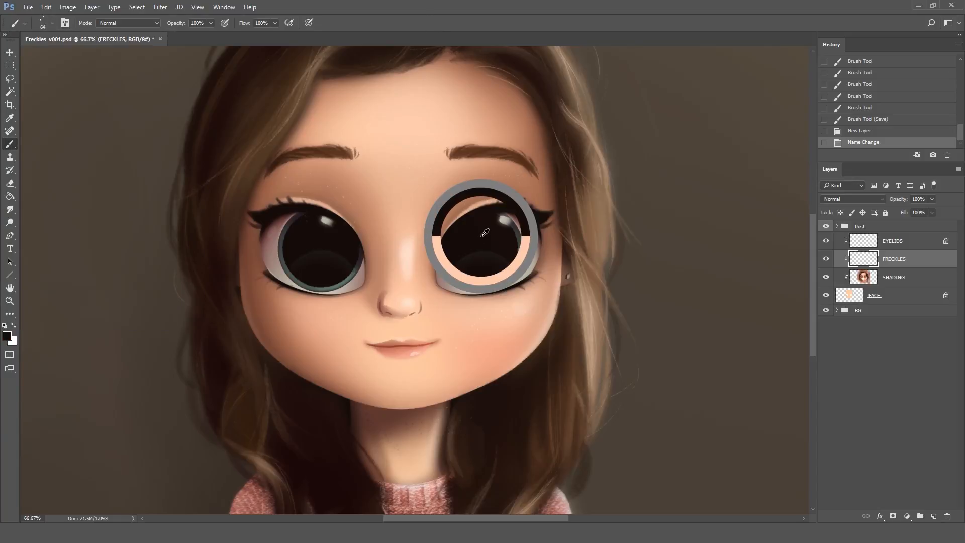
{"action": "mouse_move", "coordinate": [386, 121]}
{"action": "left_mouse_down"}
{"action": "mouse_move", "coordinate": [380, 148]}
{"action": "mouse_move", "coordinate": [429, 175]}
{"action": "mouse_move", "coordinate": [432, 194]}
{"action": "mouse_move", "coordinate": [367, 270]}
{"action": "left_mouse_up"}
{"action": "mouse_move", "coordinate": [453, 323]}
{"action": "left_mouse_down"}
{"action": "mouse_move", "coordinate": [412, 389]}
{"action": "mouse_move", "coordinate": [357, 341]}
{"action": "mouse_move", "coordinate": [502, 307]}
{"action": "mouse_move", "coordinate": [523, 327]}
{"action": "left_mouse_up"}
{"action": "key", "text": "ctrl+z"}
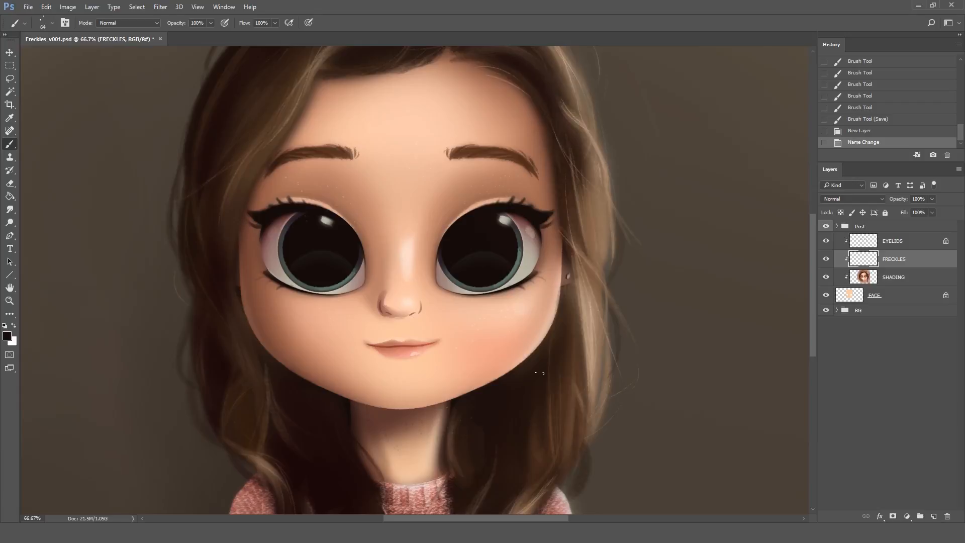
- Set the FRECKLES layer to Multiply blending with 32% opacity
{"action": "left_click", "coordinate": [851, 200]}
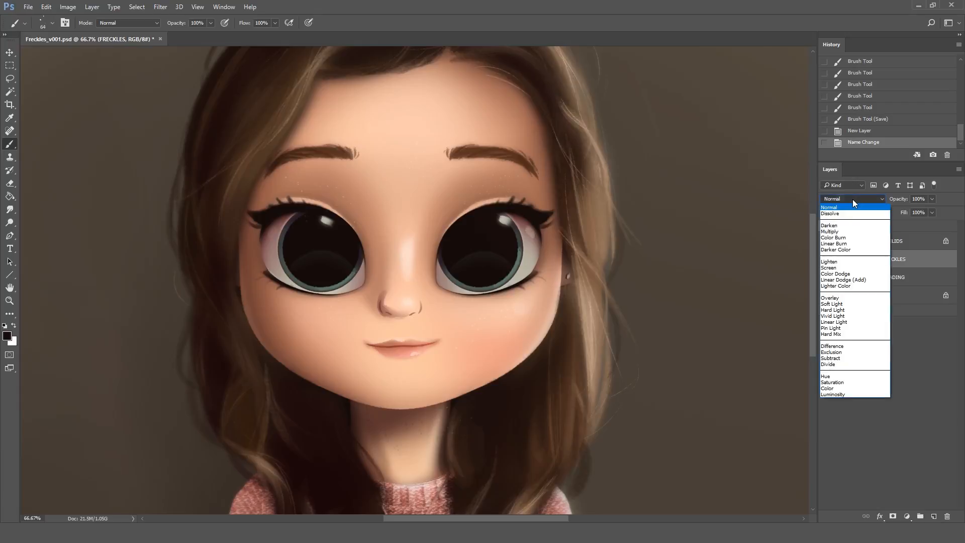
{"action": "left_click", "coordinate": [829, 232]}
{"action": "left_click", "coordinate": [931, 199]}
{"action": "left_click_drag", "start_coordinate": [930, 211], "coordinate": [901, 210]}
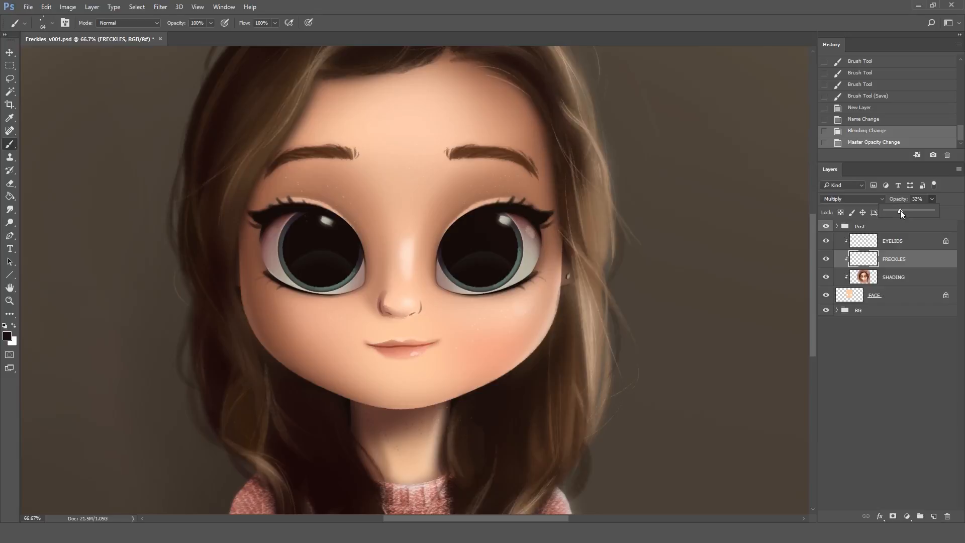
{"action": "left_click_drag", "start_coordinate": [901, 210], "coordinate": [900, 211]}
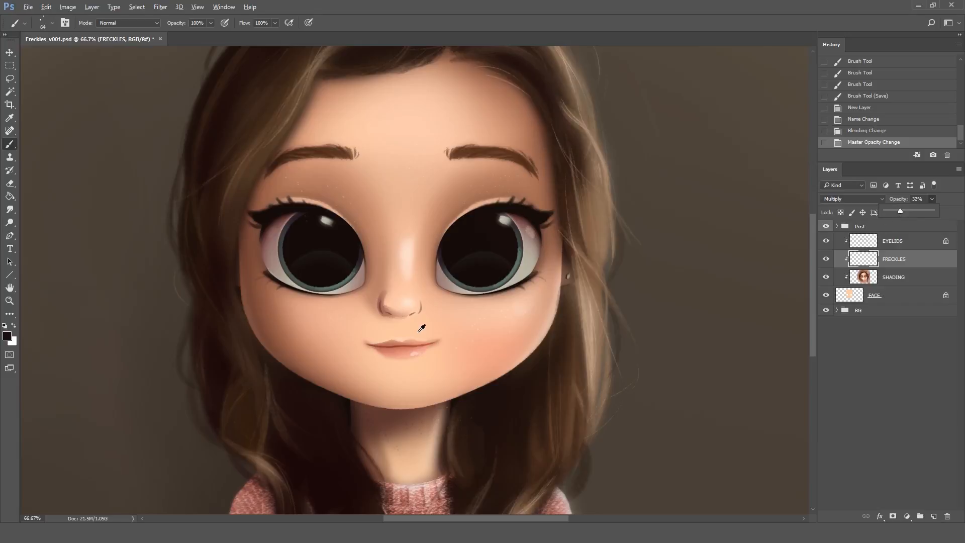
- Sample a reddish brown from the lips as the painting colour and set the brush flow to 40%
{"action": "left_click_drag", "start_coordinate": [422, 328], "coordinate": [400, 344]}
{"action": "left_click", "coordinate": [275, 22]}
{"action": "left_click_drag", "start_coordinate": [278, 35], "coordinate": [247, 35]}
- Paint small scattered freckles over the nose and both cheeks on the FRECKLES layer
{"action": "left_click", "coordinate": [423, 184]}
{"action": "left_click", "coordinate": [415, 160]}
{"action": "left_click", "coordinate": [386, 285]}
{"action": "left_click", "coordinate": [357, 332]}
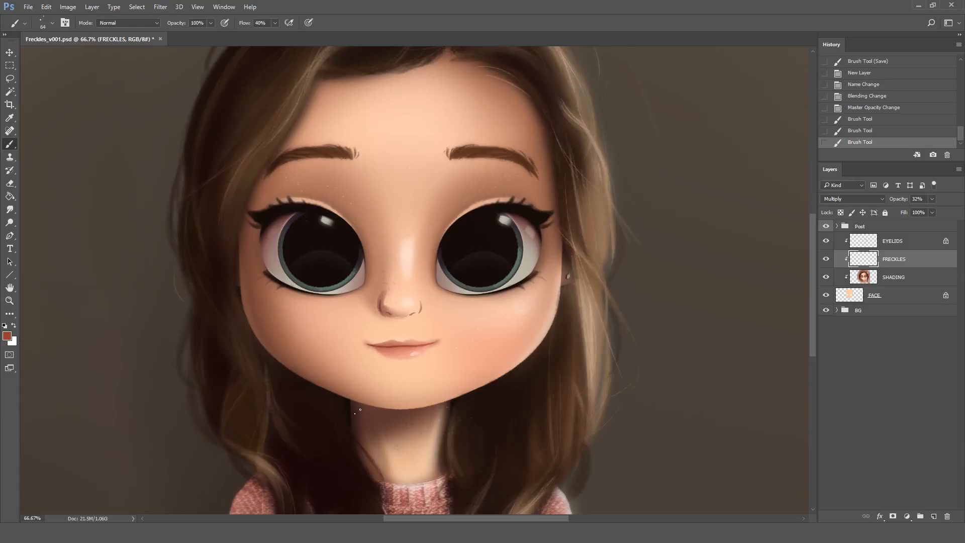
{"action": "left_click", "coordinate": [488, 359]}
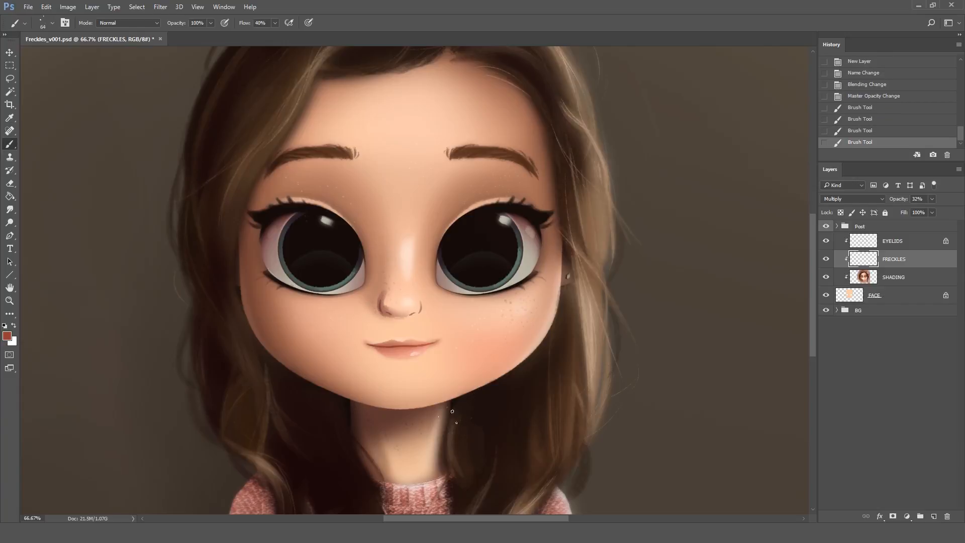
{"action": "left_click", "coordinate": [260, 313]}
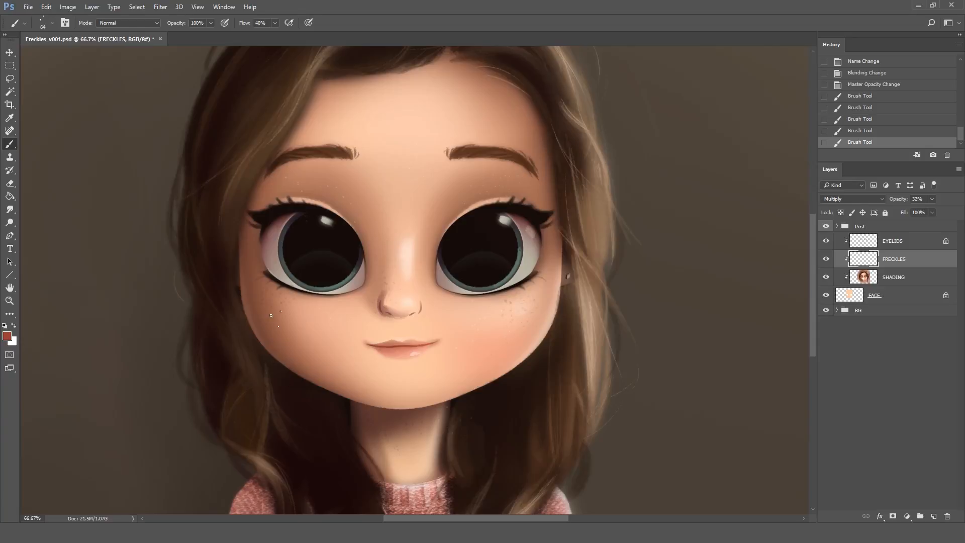
{"action": "left_click", "coordinate": [365, 315]}
{"action": "left_click", "coordinate": [491, 329]}
{"action": "left_click", "coordinate": [509, 318]}
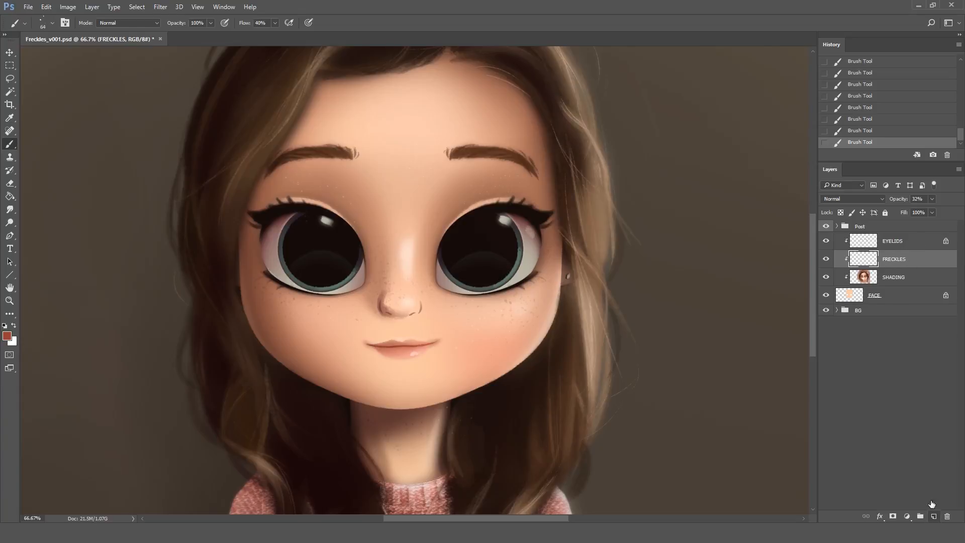
- Add a new layer above FRECKLES and set it to Multiply blending with 50% opacity
{"action": "left_click", "coordinate": [934, 516]}
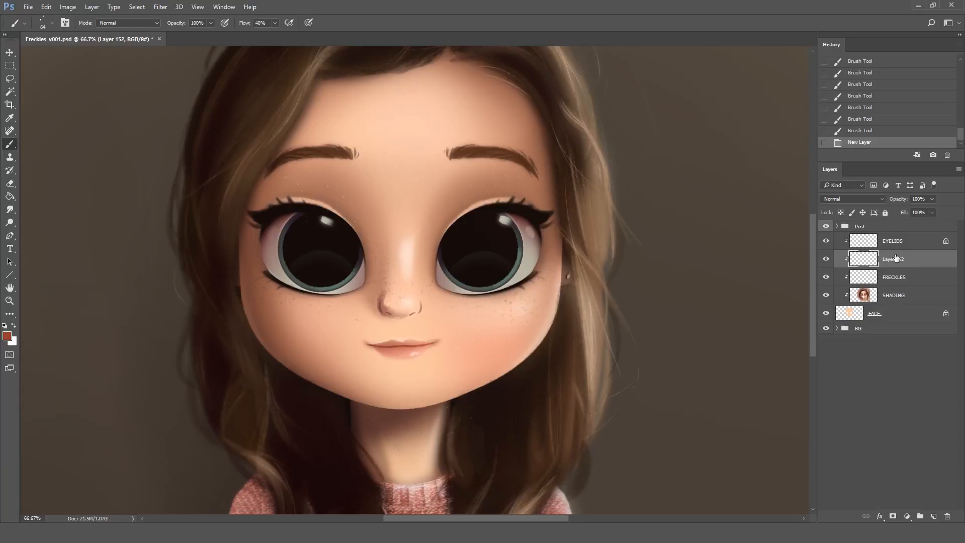
{"action": "left_click", "coordinate": [874, 199]}
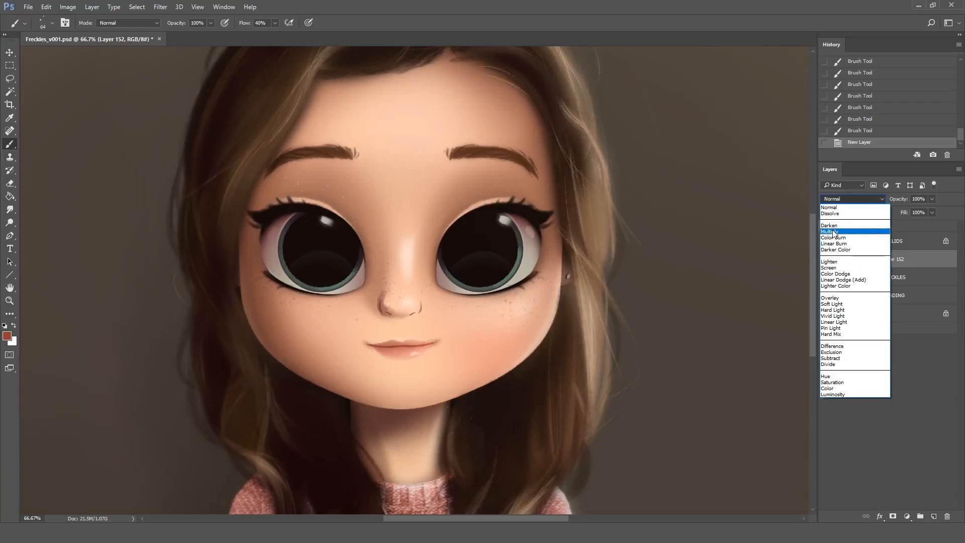
{"action": "left_click", "coordinate": [833, 232]}
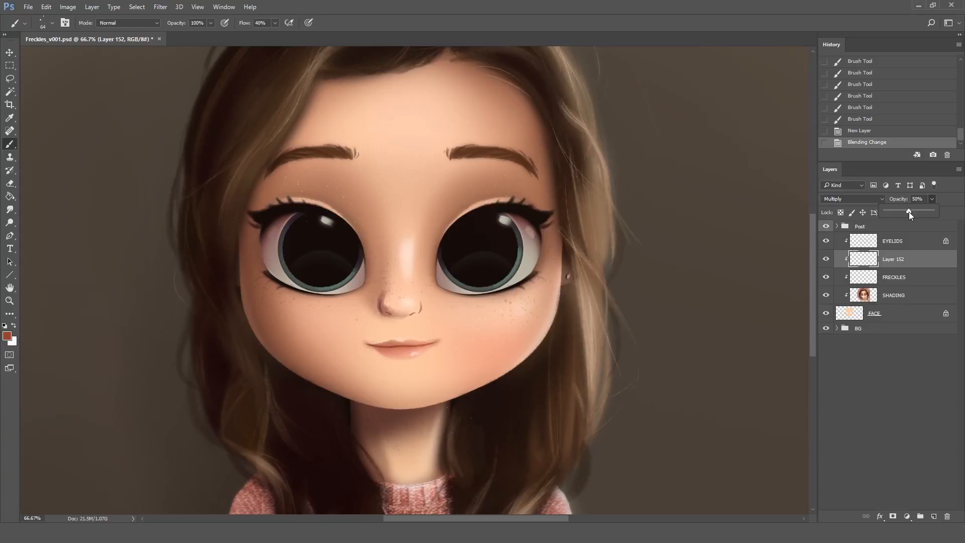
{"action": "left_click", "coordinate": [909, 212]}
- Enlarge the brush to 91 px and paint larger freckles over the nose and both cheeks
{"action": "left_click", "coordinate": [52, 22]}
{"action": "left_click_drag", "start_coordinate": [74, 56], "coordinate": [85, 58]}
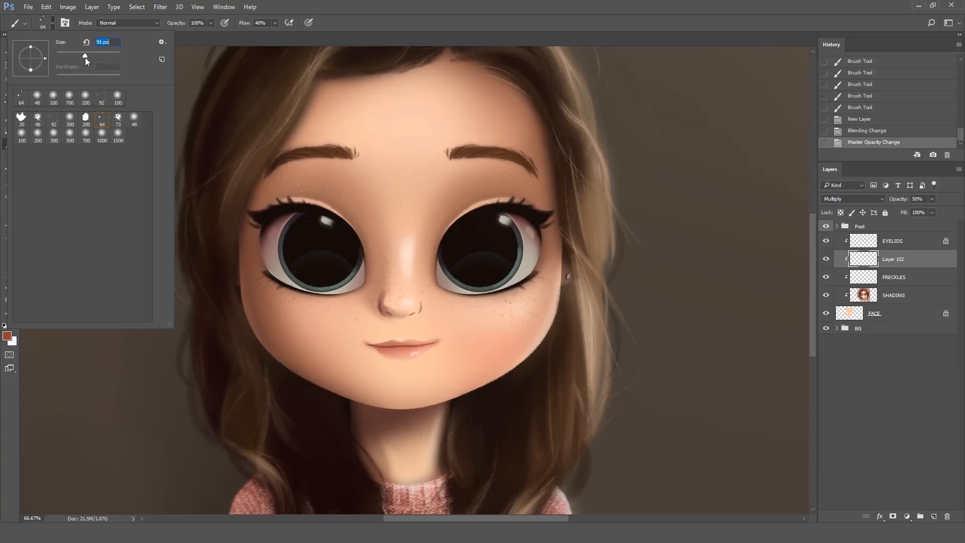
{"action": "left_click", "coordinate": [347, 28]}
{"action": "left_click", "coordinate": [380, 345]}
{"action": "left_click", "coordinate": [381, 266]}
{"action": "left_click", "coordinate": [378, 292]}
{"action": "left_click", "coordinate": [397, 296]}
{"action": "left_click", "coordinate": [431, 233]}
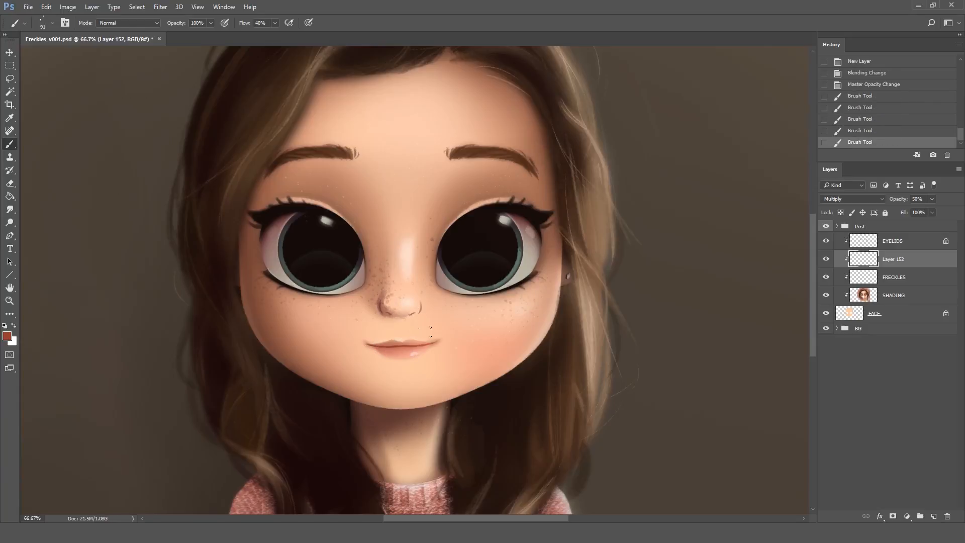
{"action": "left_click", "coordinate": [282, 293]}
{"action": "left_click", "coordinate": [317, 326]}
{"action": "left_click", "coordinate": [540, 301]}
- Sample a skin tone from the forehead, reduce the brush opacity to 40%, and add faint freckles to the face, undoing unwanted strokes
{"action": "left_click", "coordinate": [475, 107], "text": "alt"}
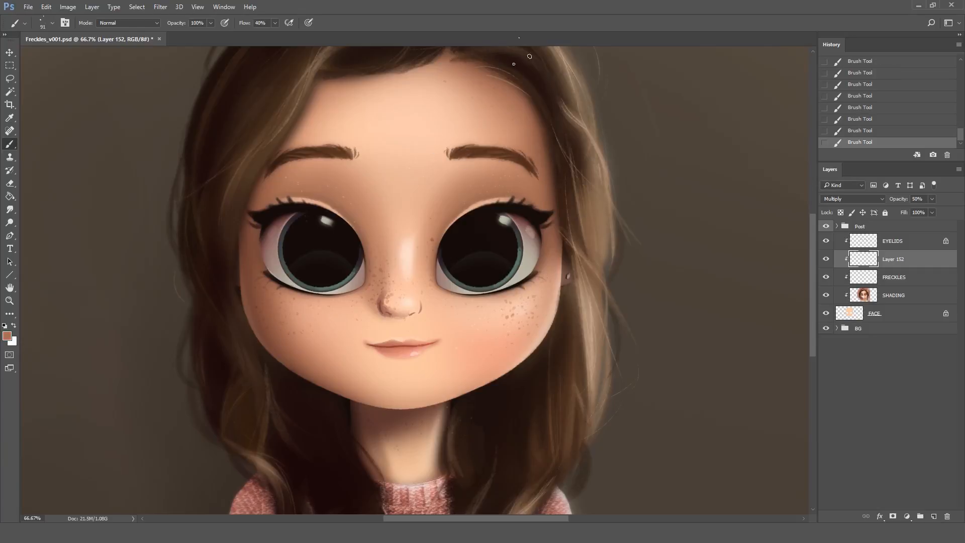
{"action": "key", "text": "ctrl+z"}
{"action": "key", "text": "ctrl+z"}
{"action": "left_click", "coordinate": [210, 23]}
{"action": "left_click_drag", "start_coordinate": [183, 34], "coordinate": [182, 34]}
{"action": "key", "text": "ctrl+z"}
{"action": "left_click", "coordinate": [380, 250]}
- Add another layer above the larger freckles and set it to Multiply blending with 37% opacity
{"action": "left_click", "coordinate": [933, 516]}
{"action": "left_click", "coordinate": [883, 199]}
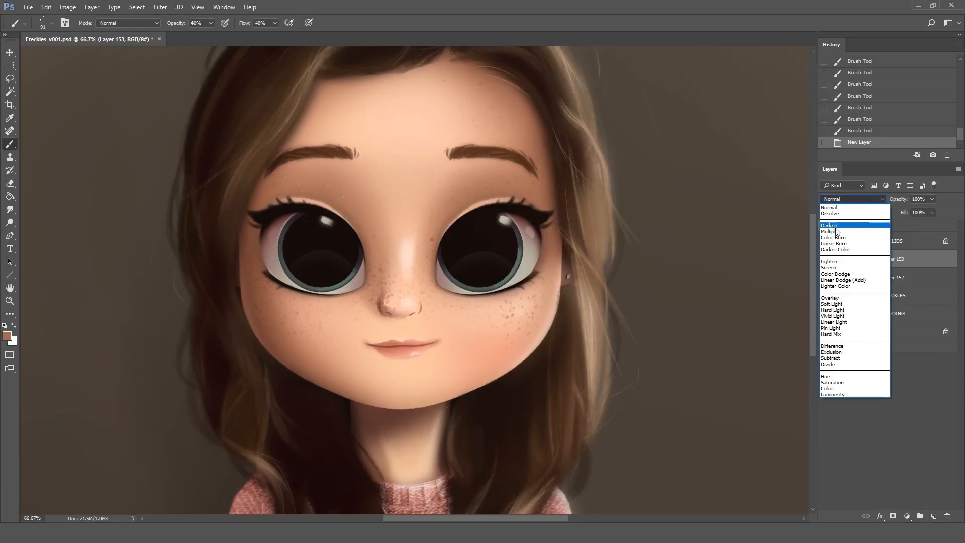
{"action": "left_click", "coordinate": [832, 232]}
{"action": "left_click", "coordinate": [932, 199]}
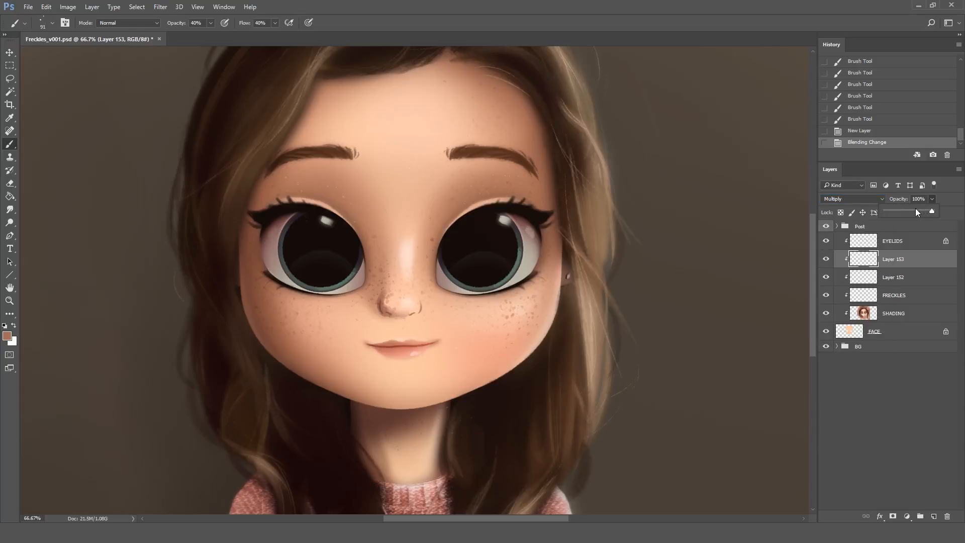
{"action": "left_click_drag", "start_coordinate": [904, 212], "coordinate": [901, 213]}
- Set the brush size to 40 px and the brush opacity to 100%
{"action": "left_click", "coordinate": [52, 22]}
{"action": "type", "text": "40"}
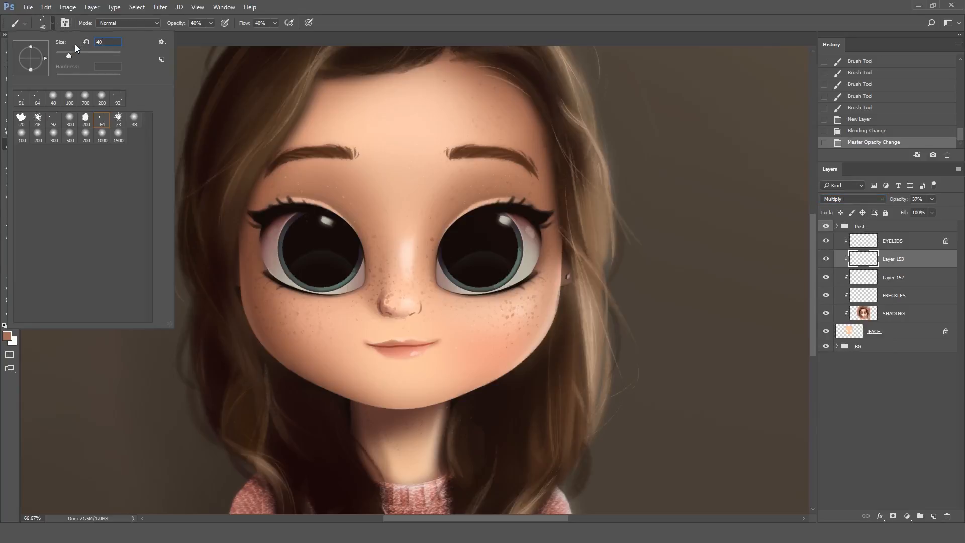
{"action": "key", "text": "Return"}
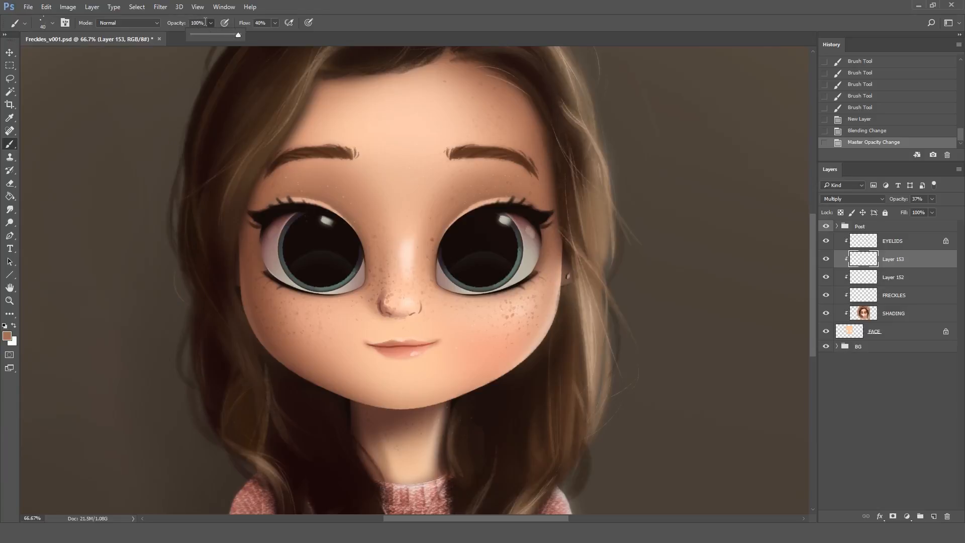
{"action": "left_click", "coordinate": [376, 21]}
- Paint fine freckles across the nose, both cheeks and the eyelid area, checking strokes with undo
{"action": "left_click_drag", "start_coordinate": [383, 283], "coordinate": [409, 290]}
{"action": "key", "text": "ctrl+z"}
{"action": "left_click", "coordinate": [388, 294]}
{"action": "left_click", "coordinate": [317, 331]}
{"action": "left_click", "coordinate": [301, 314]}
{"action": "left_click", "coordinate": [287, 307]}
{"action": "left_click", "coordinate": [507, 322]}
{"action": "left_click", "coordinate": [525, 310]}
{"action": "left_click", "coordinate": [542, 296]}
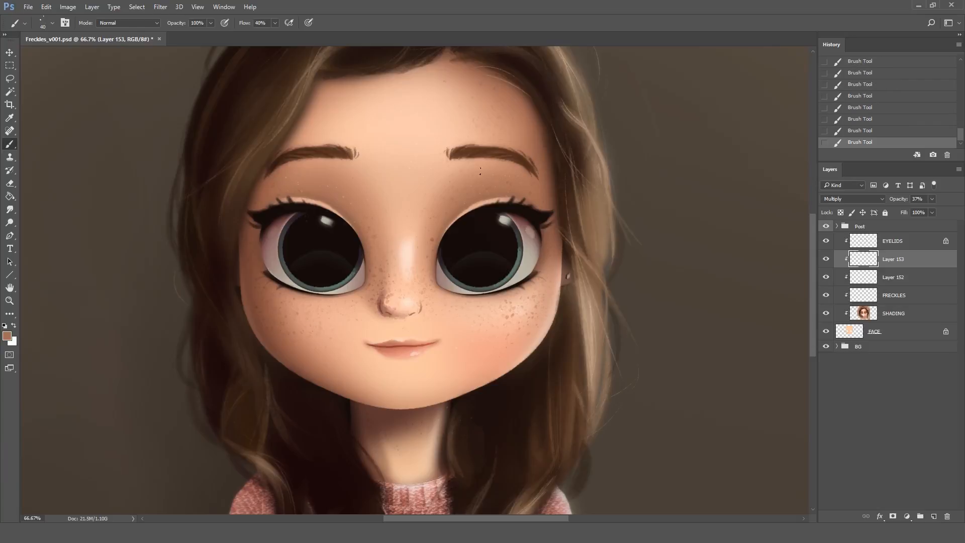
{"action": "key", "text": "ctrl+z"}
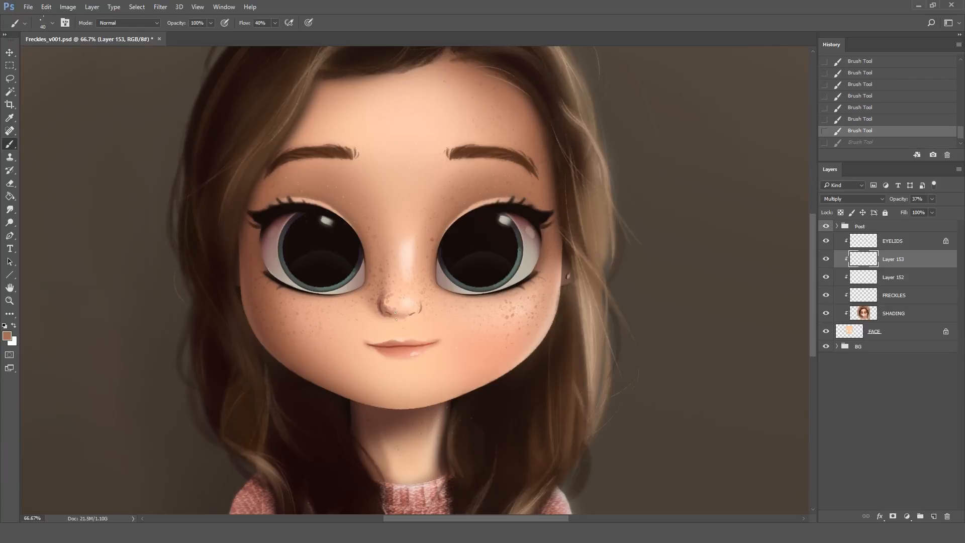
{"action": "key", "text": "ctrl+z"}
- Add another new layer on top of the freckle layers and set it to Multiply with 61% opacity
{"action": "left_click", "coordinate": [934, 517]}
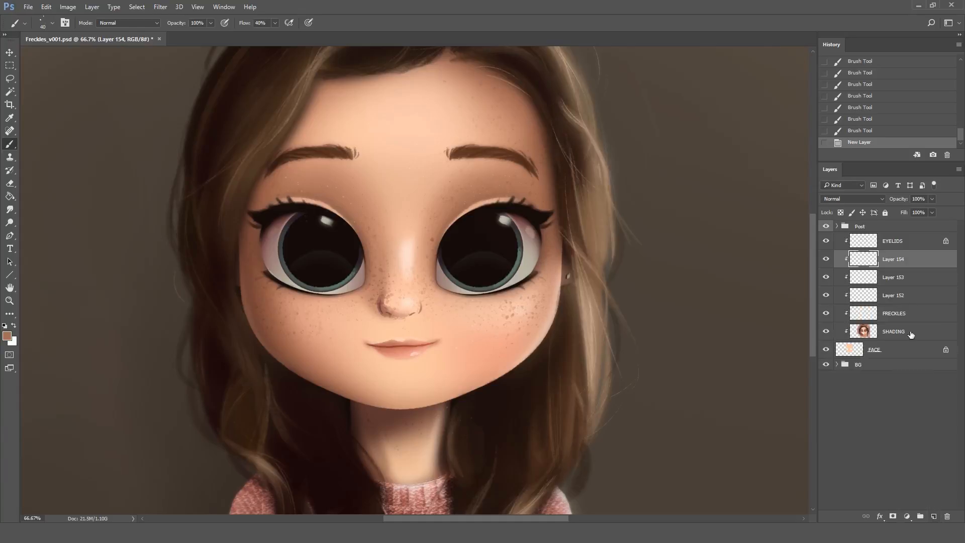
{"action": "left_click", "coordinate": [874, 199]}
{"action": "left_click", "coordinate": [854, 232]}
{"action": "left_click", "coordinate": [931, 199]}
{"action": "left_click_drag", "start_coordinate": [911, 211], "coordinate": [915, 211]}
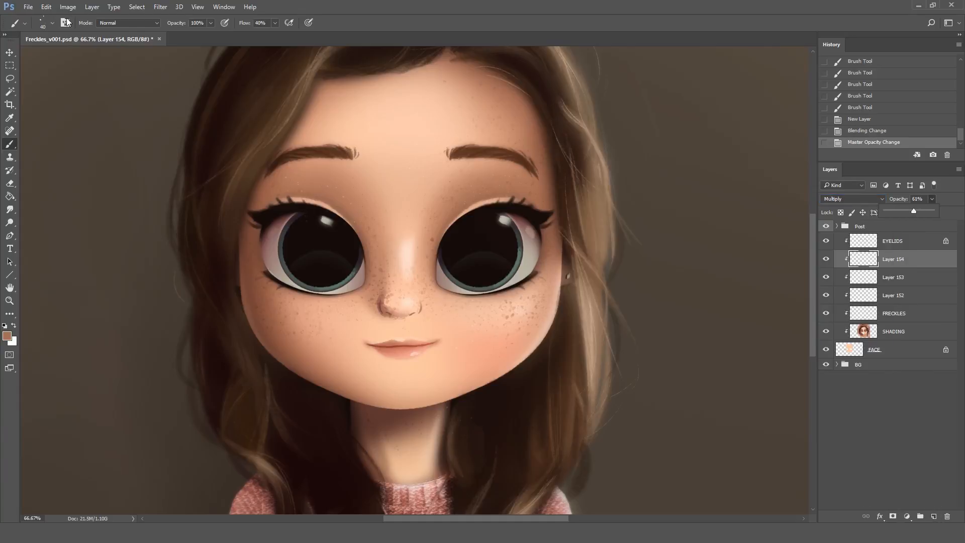
- Set the brush size to 100 px and adjust the new layer's opacity to 65%
{"action": "left_click", "coordinate": [52, 23]}
{"action": "type", "text": "100"}
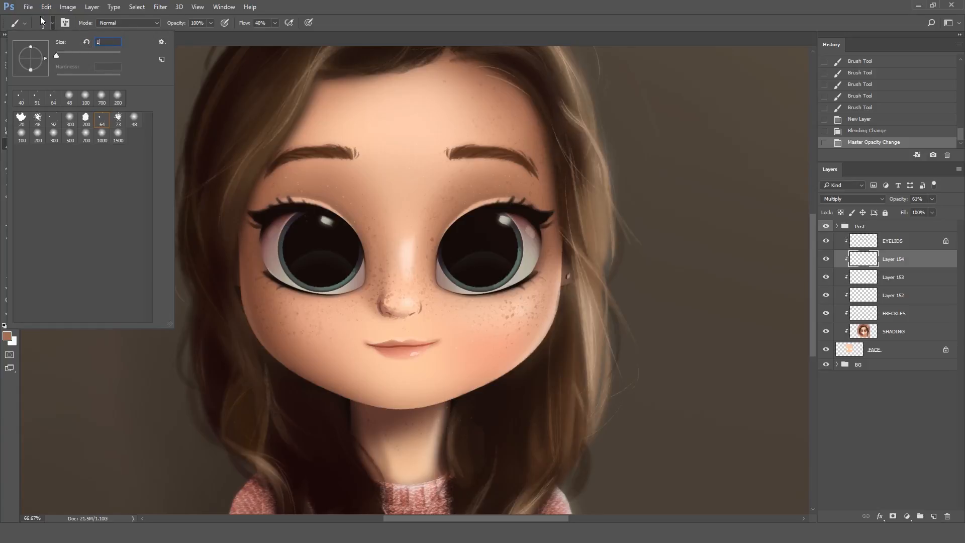
{"action": "key", "text": "Return"}
{"action": "left_click", "coordinate": [932, 199]}
{"action": "left_click_drag", "start_coordinate": [934, 211], "coordinate": [933, 211]}
{"action": "key", "text": "shift+7"}
{"action": "key", "text": "shift+5"}
- Paint a few large freckles on the right cheek beneath the eye and undo the last stroke
{"action": "left_click", "coordinate": [523, 306]}
{"action": "left_click", "coordinate": [520, 311]}
{"action": "left_click", "coordinate": [517, 322]}
{"action": "left_click", "coordinate": [536, 295]}
{"action": "left_click", "coordinate": [536, 295]}
{"action": "left_click", "coordinate": [533, 298]}
{"action": "left_click", "coordinate": [533, 294]}
{"action": "key", "text": "ctrl+z"}
- Set the brush flow to 39%, add large freckles along the left cheek, and resample the freckle colour from the face
{"action": "left_click", "coordinate": [275, 23]}
{"action": "left_click", "coordinate": [259, 36]}
{"action": "left_click", "coordinate": [250, 302]}
{"action": "left_click", "coordinate": [245, 287]}
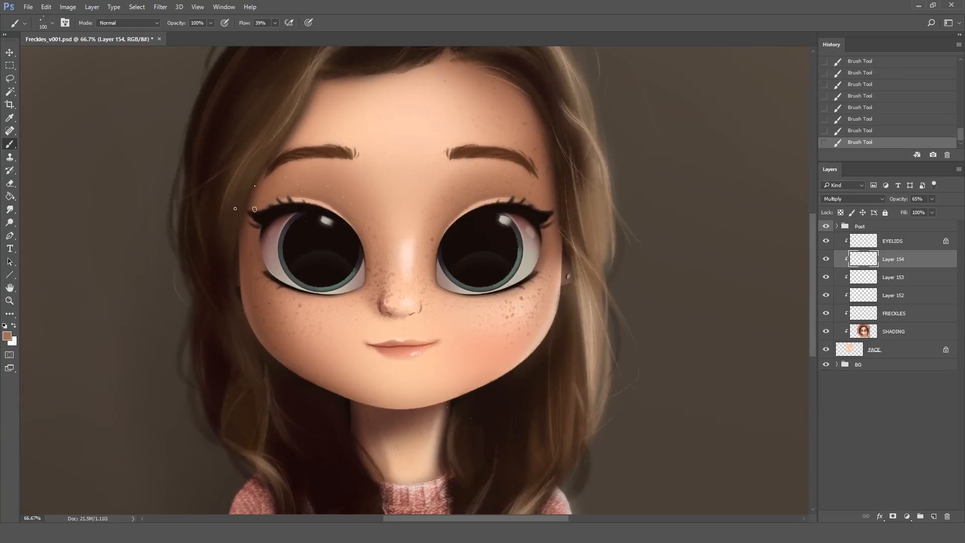
{"action": "left_click", "coordinate": [302, 237], "text": "alt"}
{"action": "left_click", "coordinate": [433, 238], "text": "alt"}
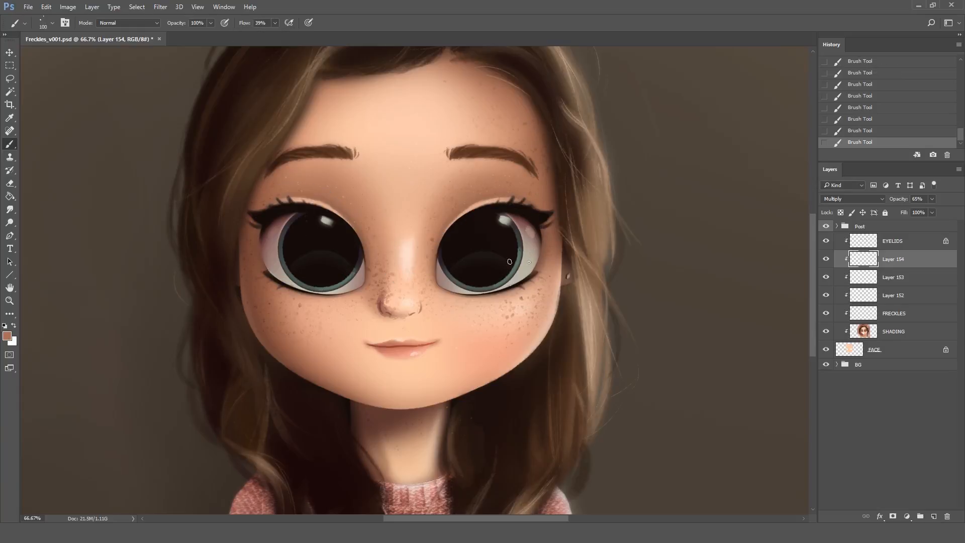